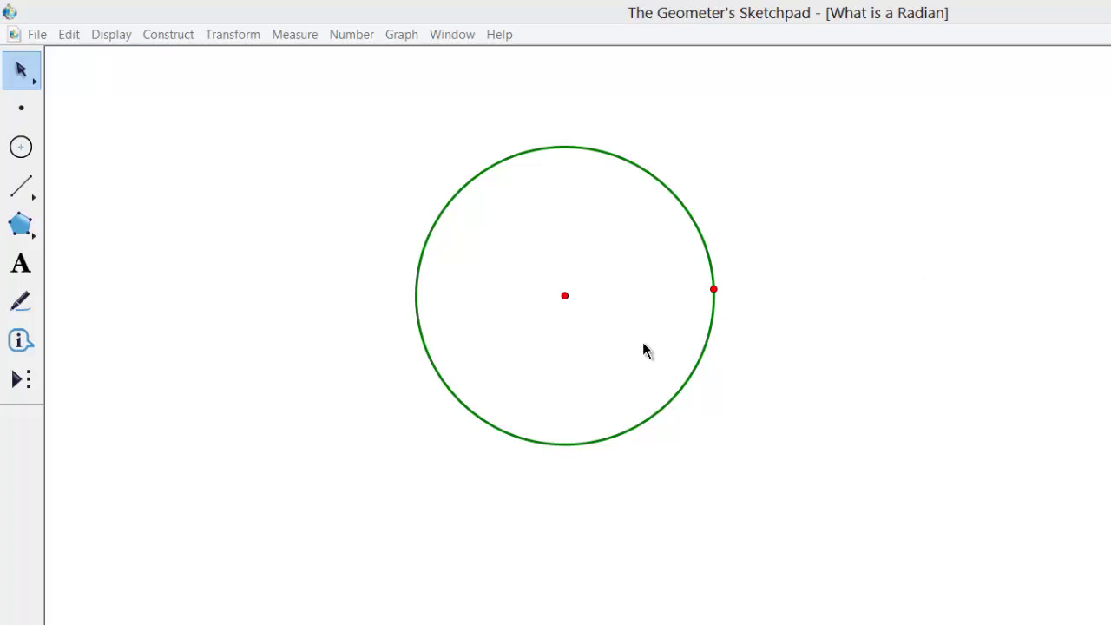
Step: Construct radius segment AB from the circle's centre A to edge point B
{"action": "left_click", "coordinate": [574, 296]}
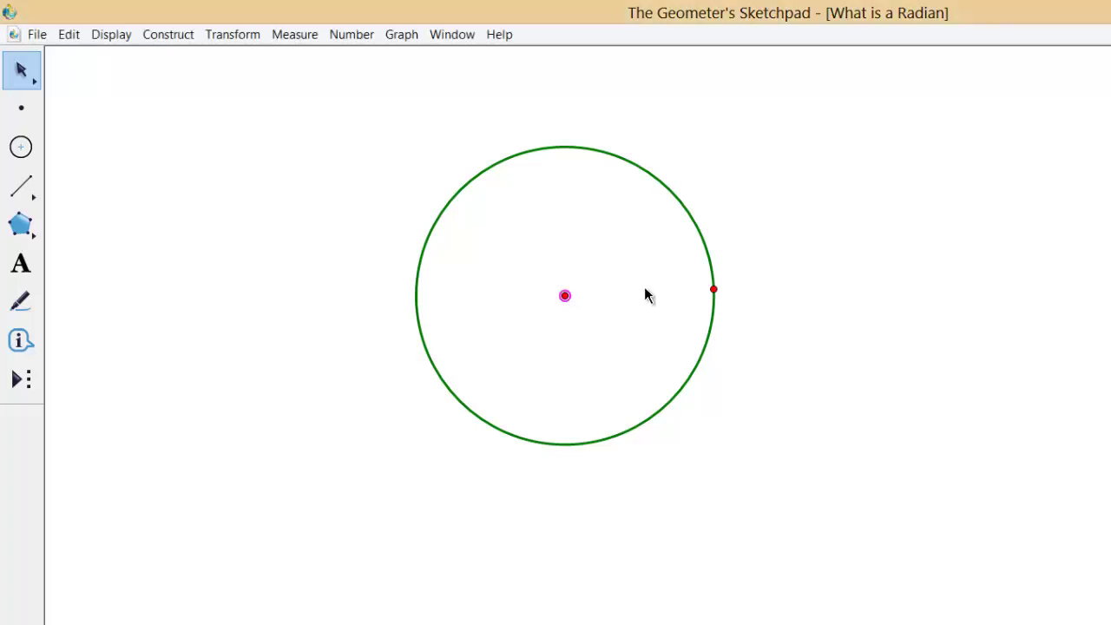
{"action": "left_click", "coordinate": [714, 289]}
{"action": "left_click", "coordinate": [193, 40]}
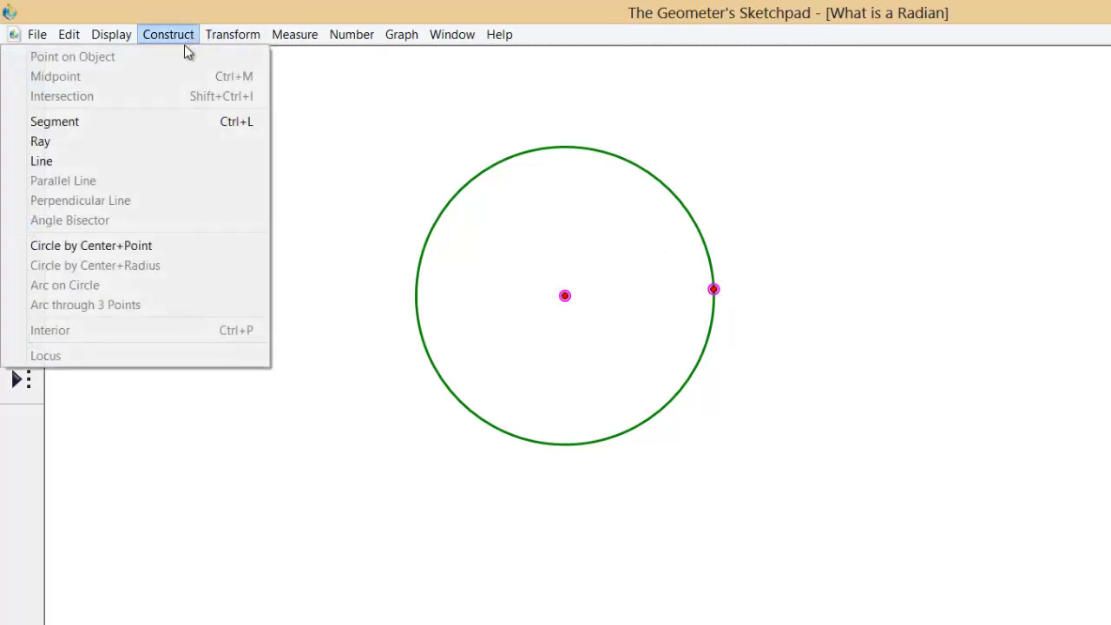
{"action": "left_click", "coordinate": [150, 127]}
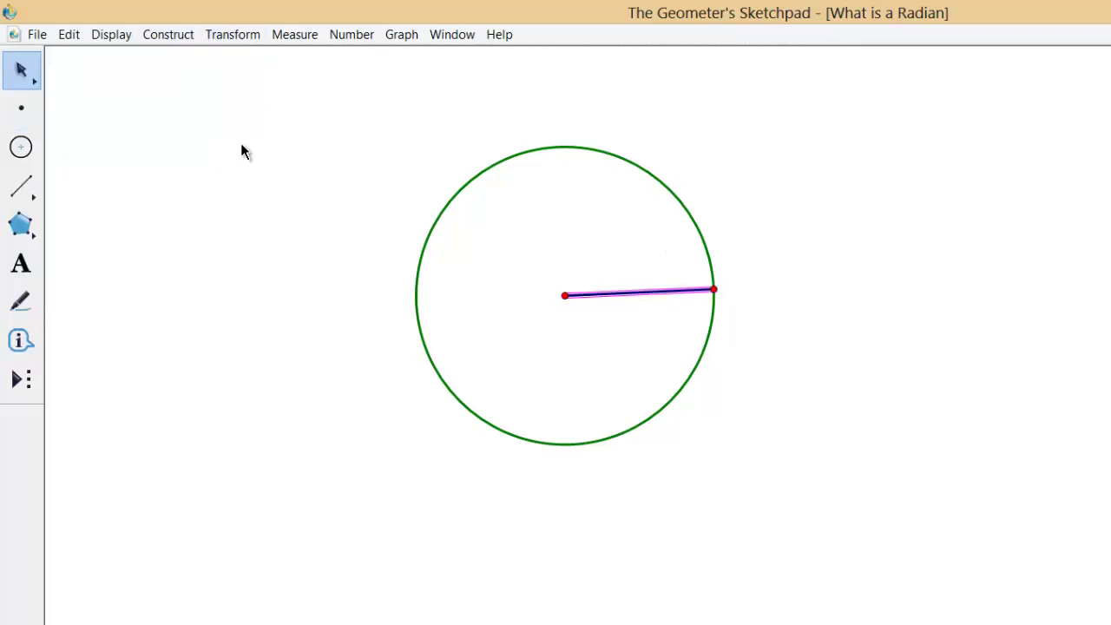
Step: Measure the length of radius AB, which reads 3.83 cm
{"action": "left_click", "coordinate": [294, 36]}
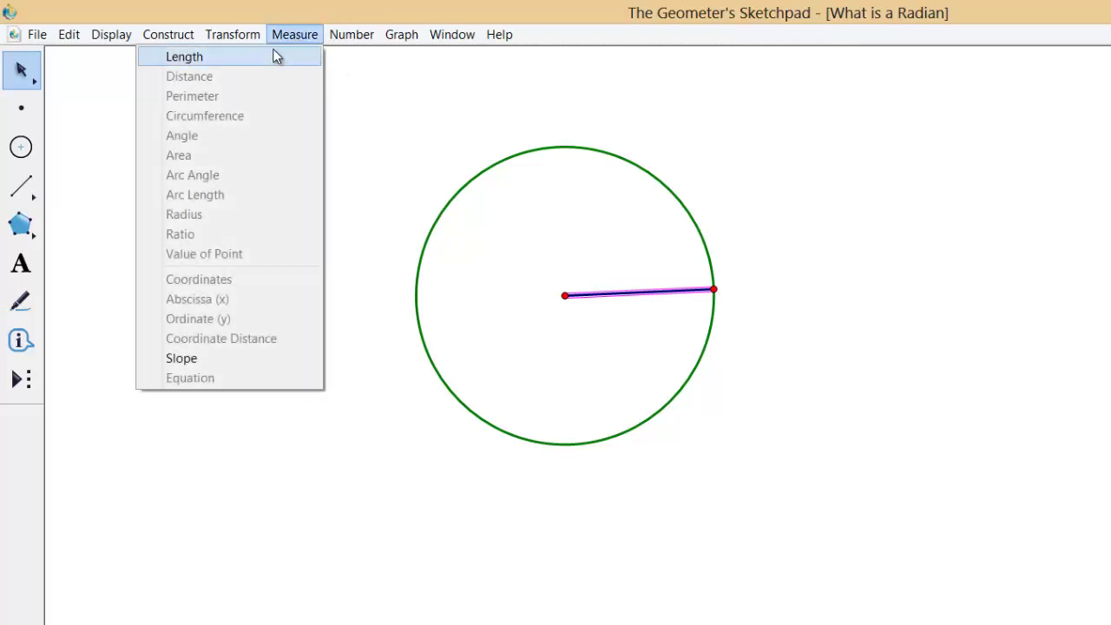
{"action": "left_click", "coordinate": [276, 56]}
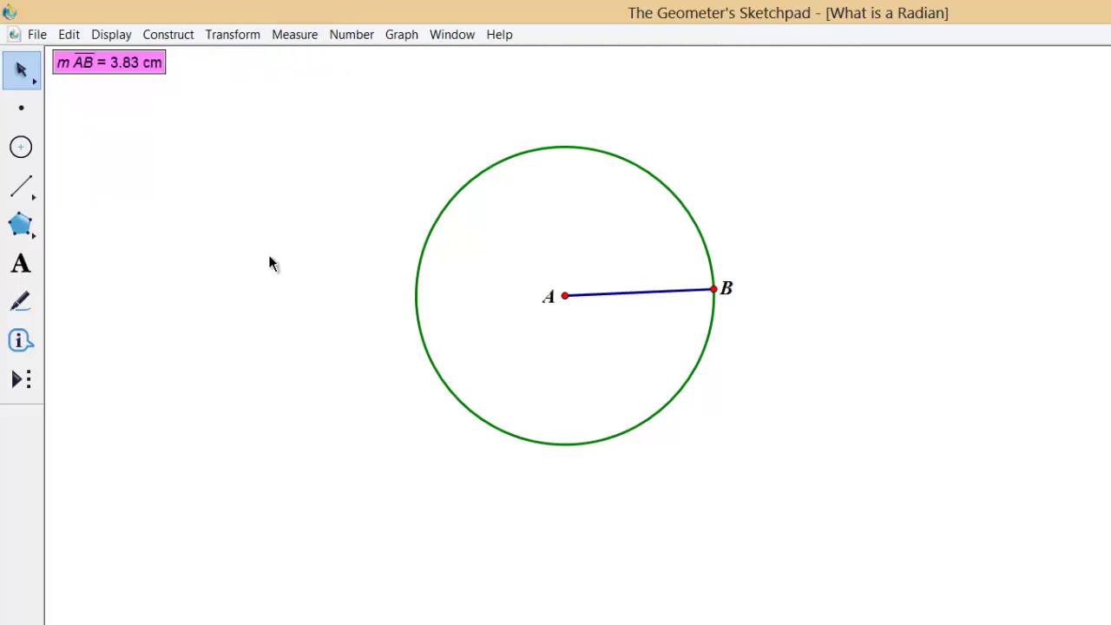
{"action": "left_click", "coordinate": [278, 357]}
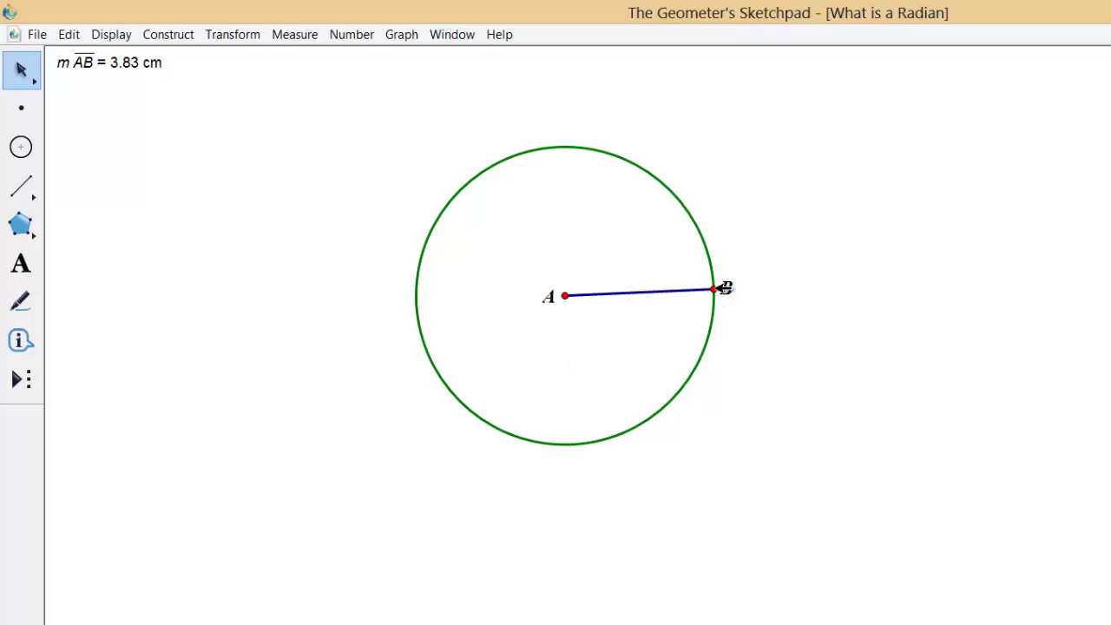
Step: Drag B outward so AB reads 3.97 cm, and select AB and B
{"action": "left_click_drag", "start_coordinate": [724, 288], "coordinate": [729, 281]}
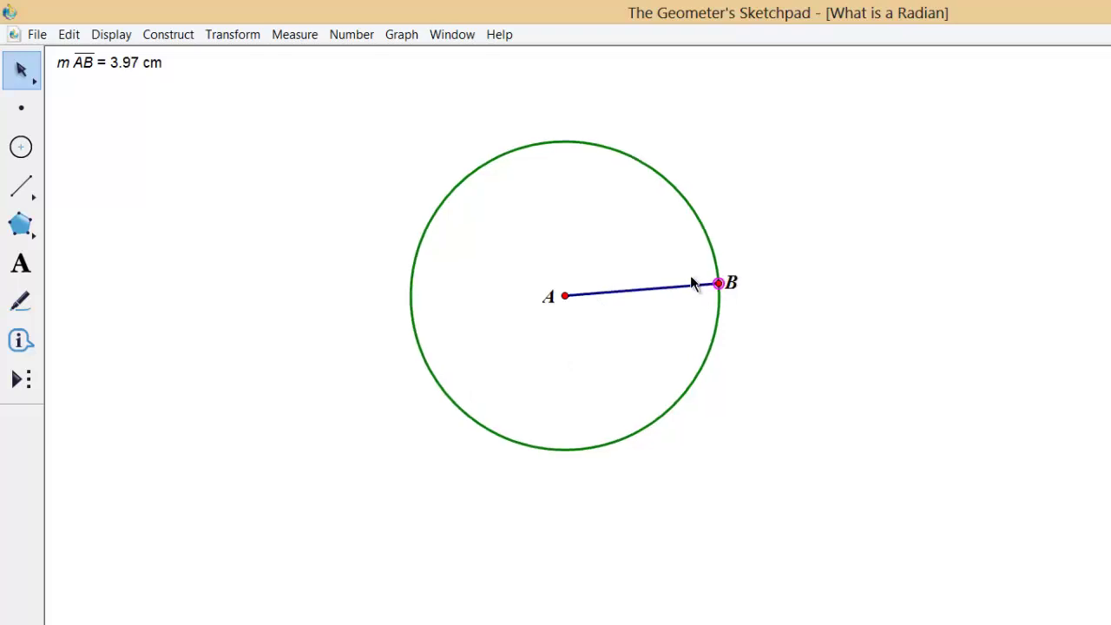
{"action": "left_click", "coordinate": [685, 286]}
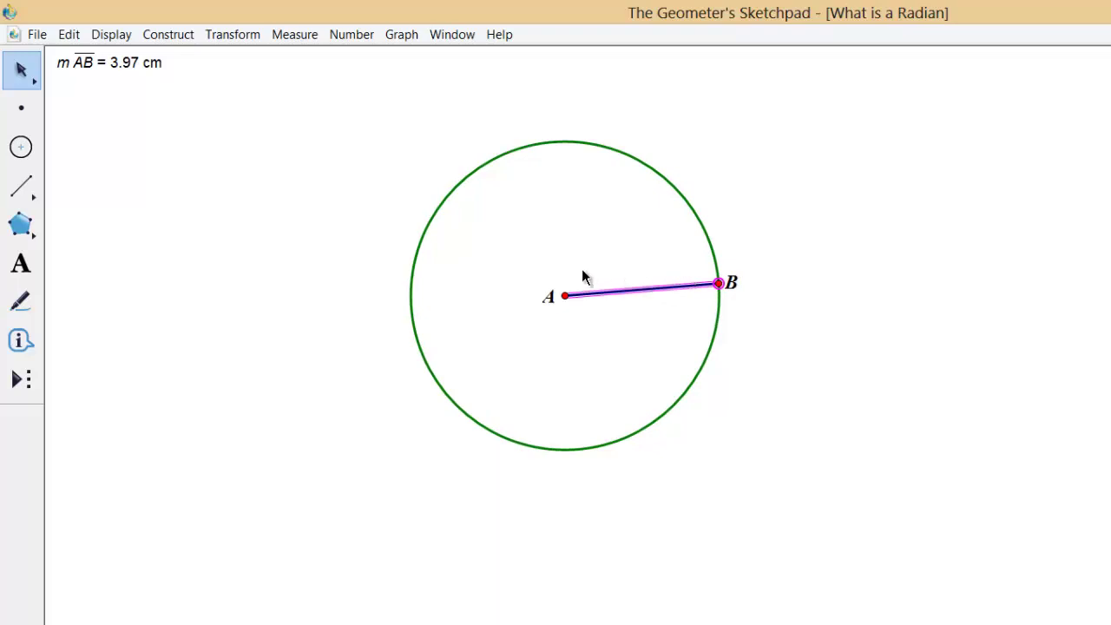
{"action": "left_click", "coordinate": [569, 296]}
Step: Rotate radius AB by 1 radian about centre A
{"action": "left_click", "coordinate": [242, 40]}
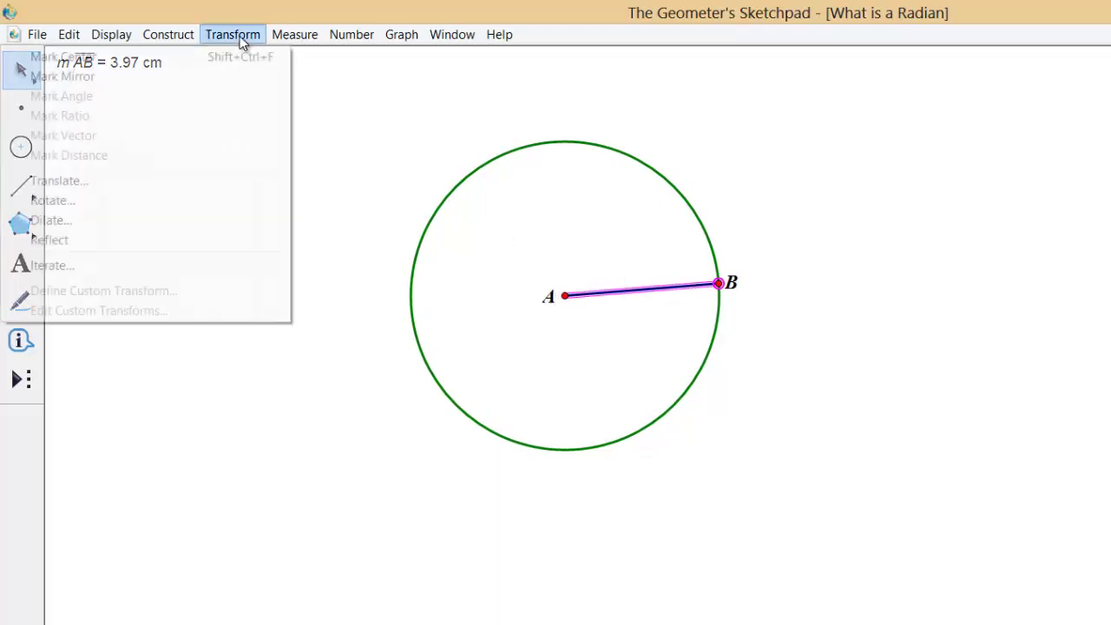
{"action": "left_click", "coordinate": [151, 201]}
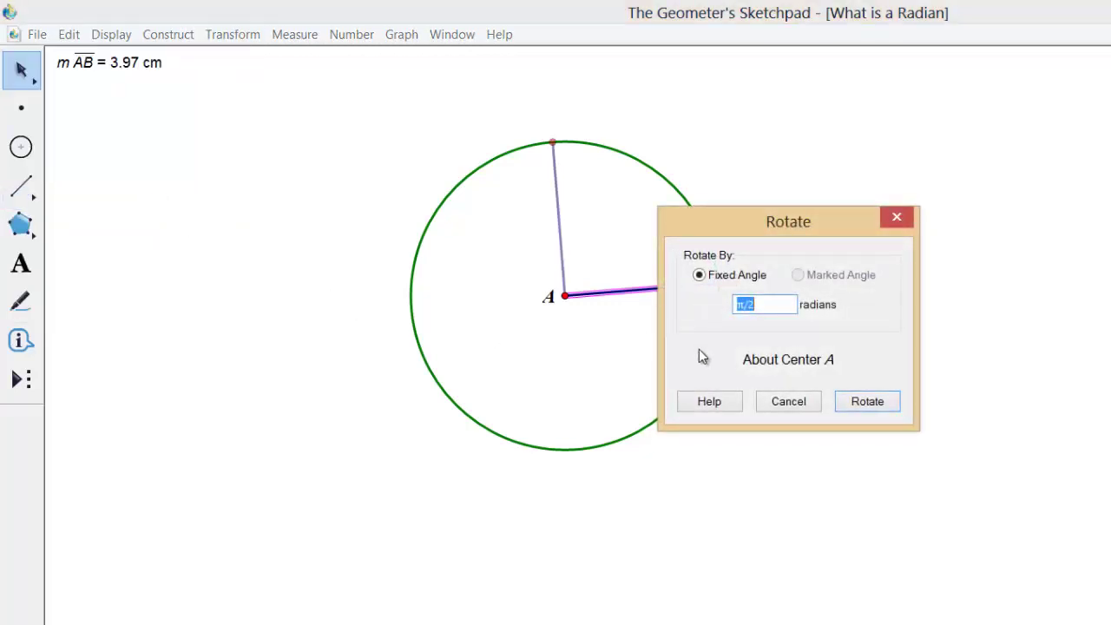
{"action": "type", "text": "1"}
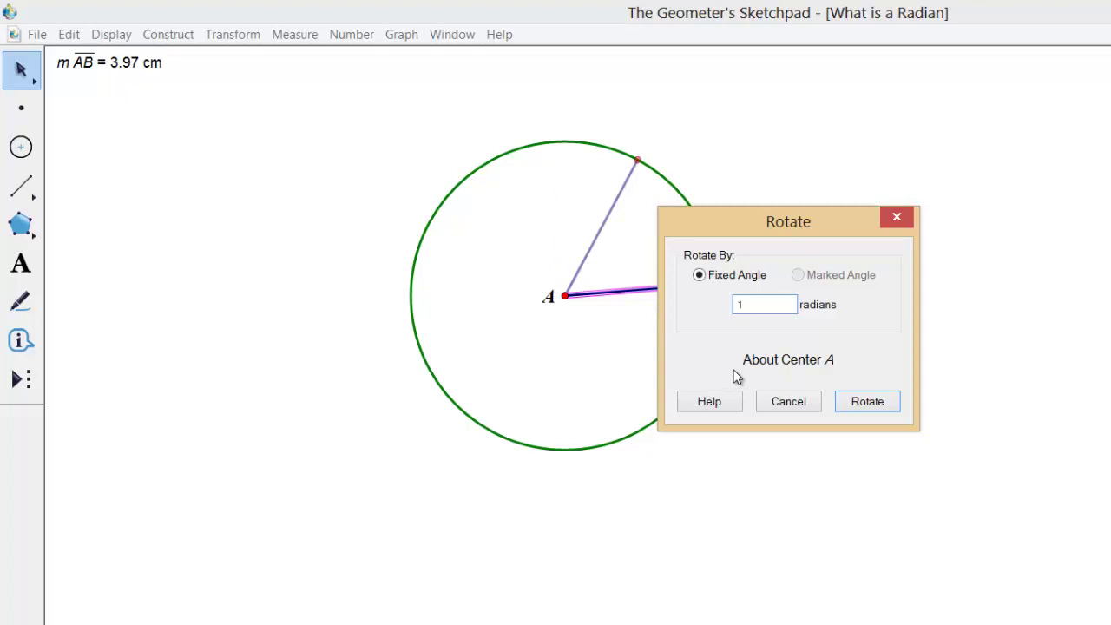
{"action": "left_click", "coordinate": [888, 406]}
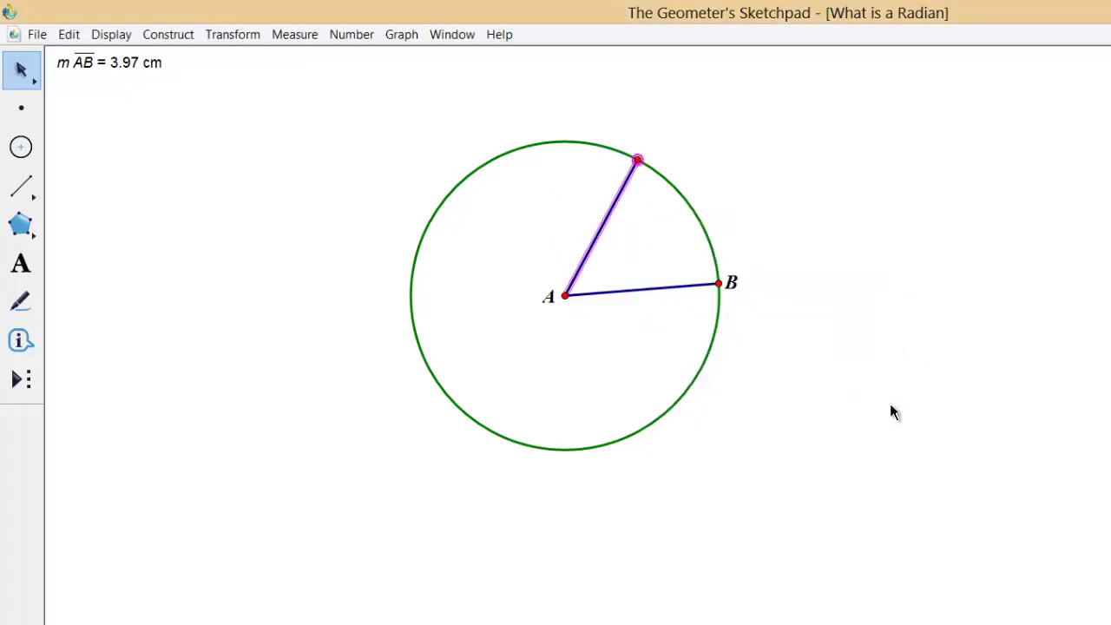
Step: Construct arc BB' on the circle from B to the rotated radius's endpoint
{"action": "left_click", "coordinate": [870, 401]}
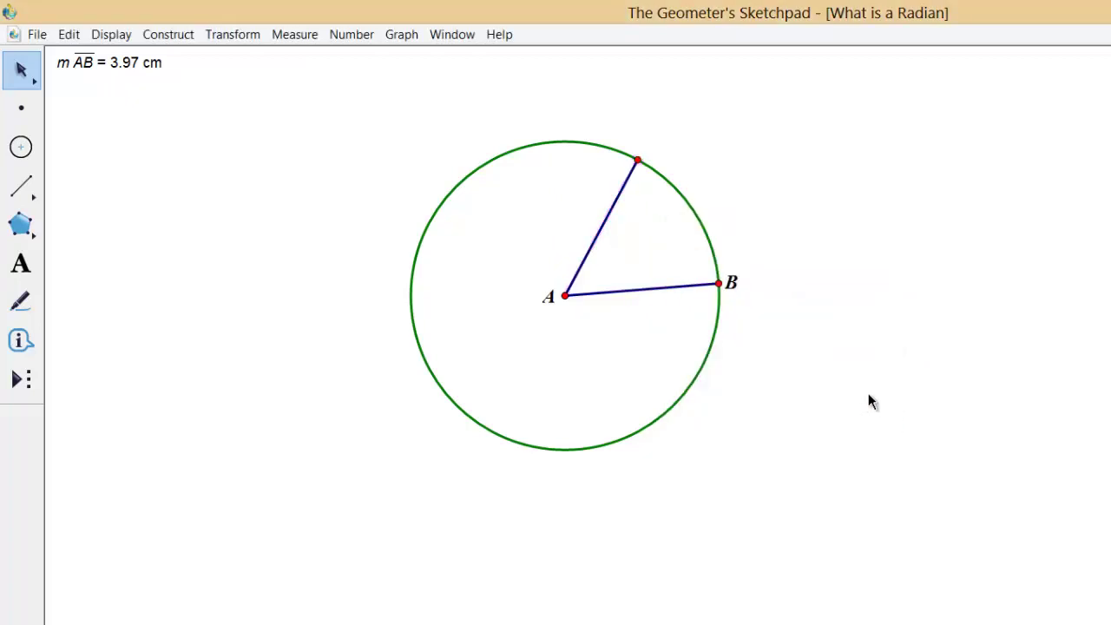
{"action": "left_click", "coordinate": [726, 283]}
{"action": "left_click", "coordinate": [640, 160]}
{"action": "left_click", "coordinate": [680, 188]}
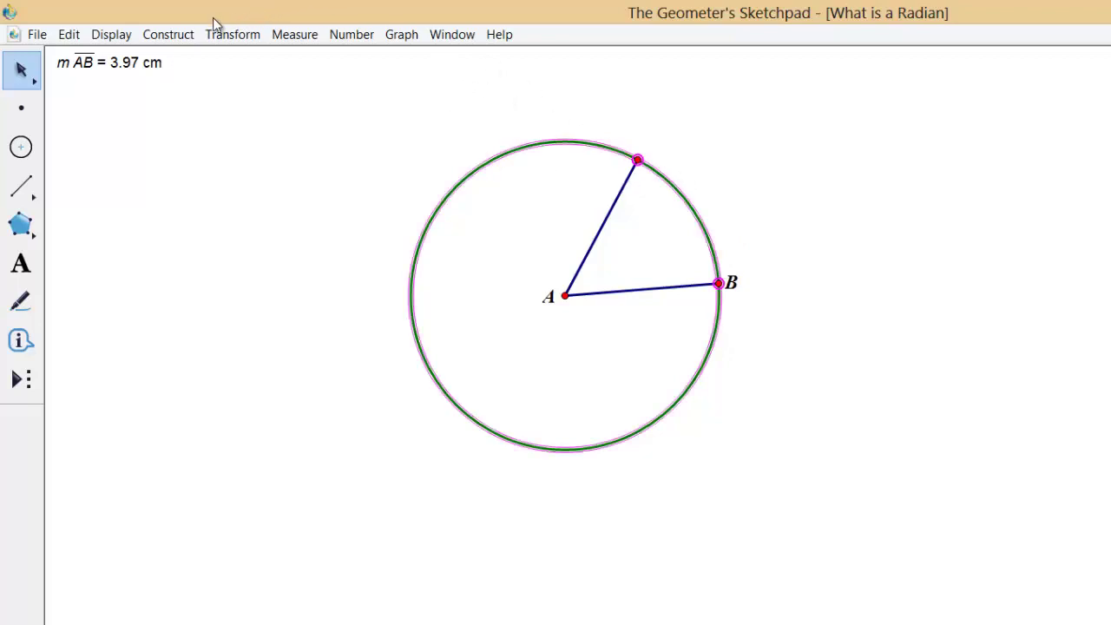
{"action": "left_click", "coordinate": [180, 33]}
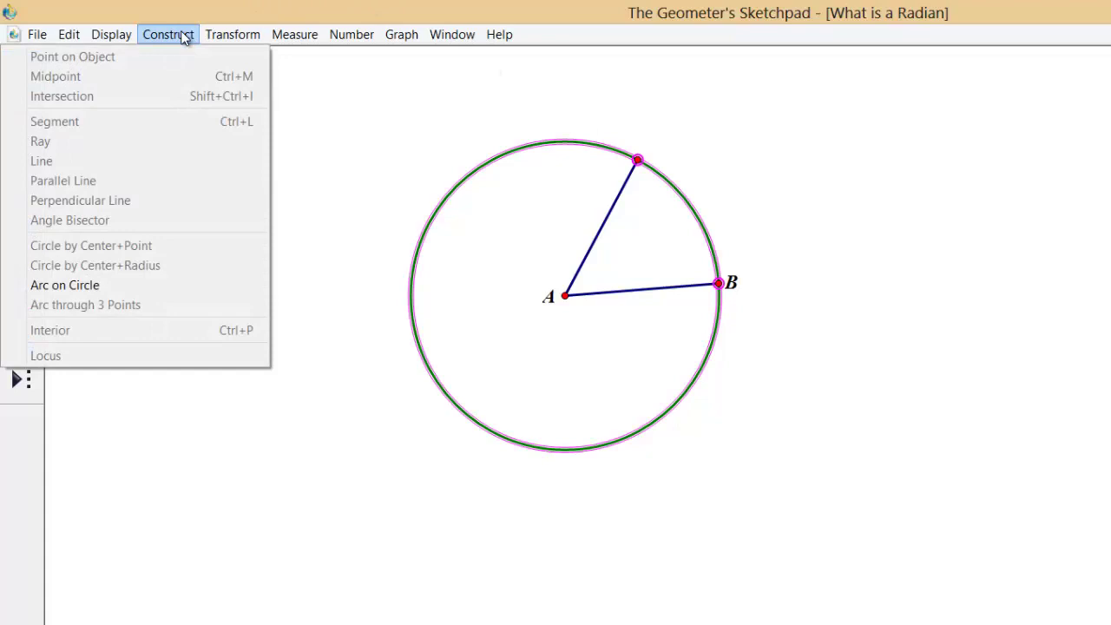
{"action": "left_click", "coordinate": [113, 284]}
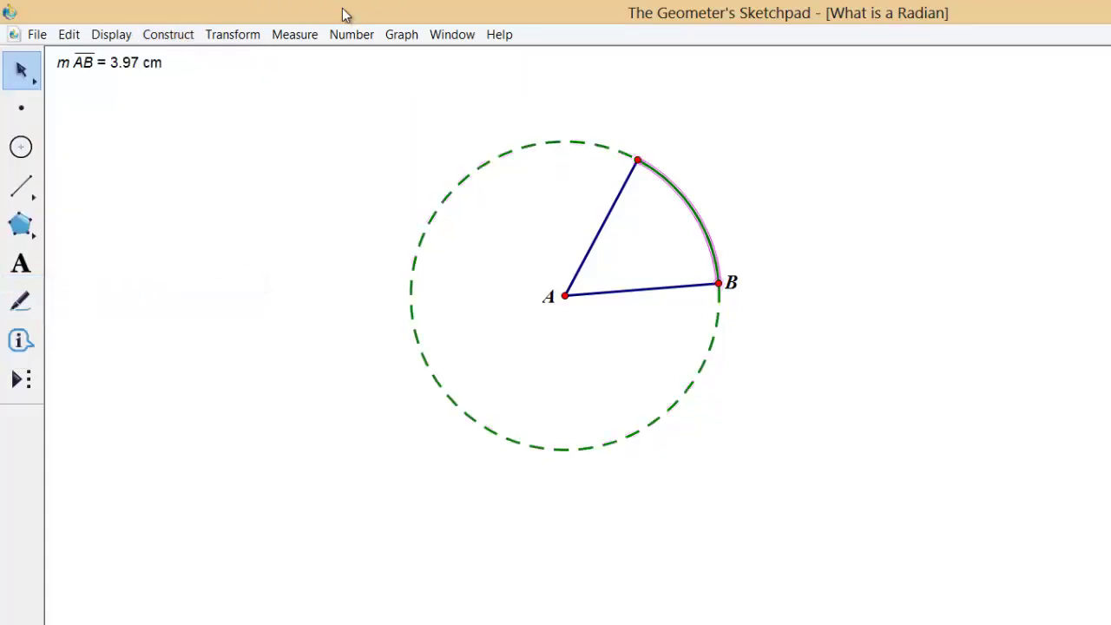
Step: Measure the arc length of BB', reading 3.97 cm, equal to AB
{"action": "left_click", "coordinate": [300, 42]}
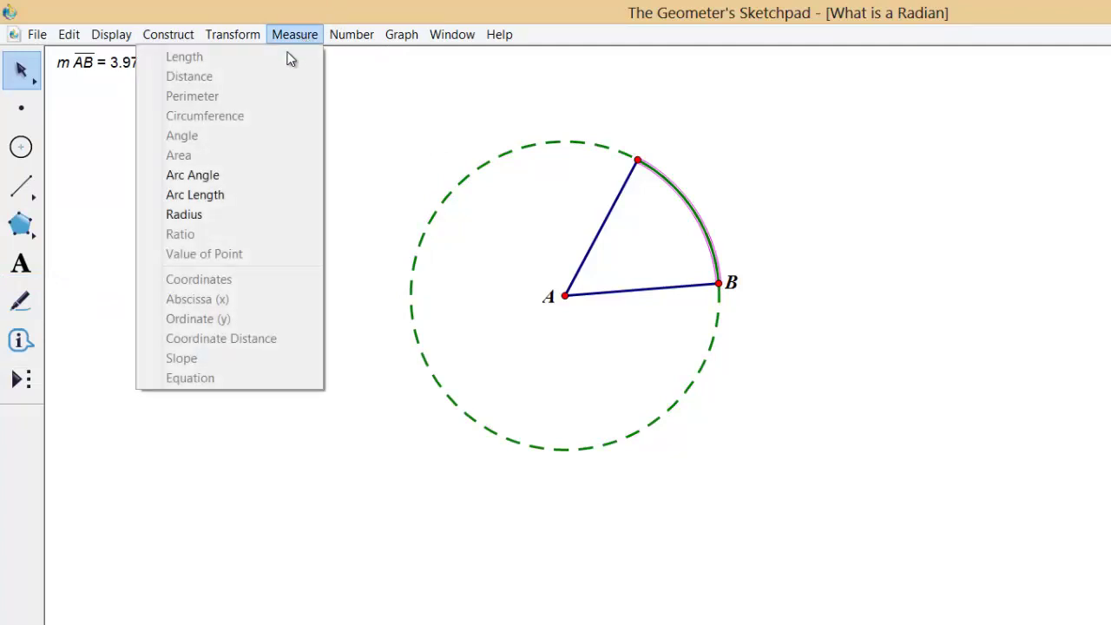
{"action": "left_click", "coordinate": [231, 194]}
{"action": "left_click", "coordinate": [265, 166]}
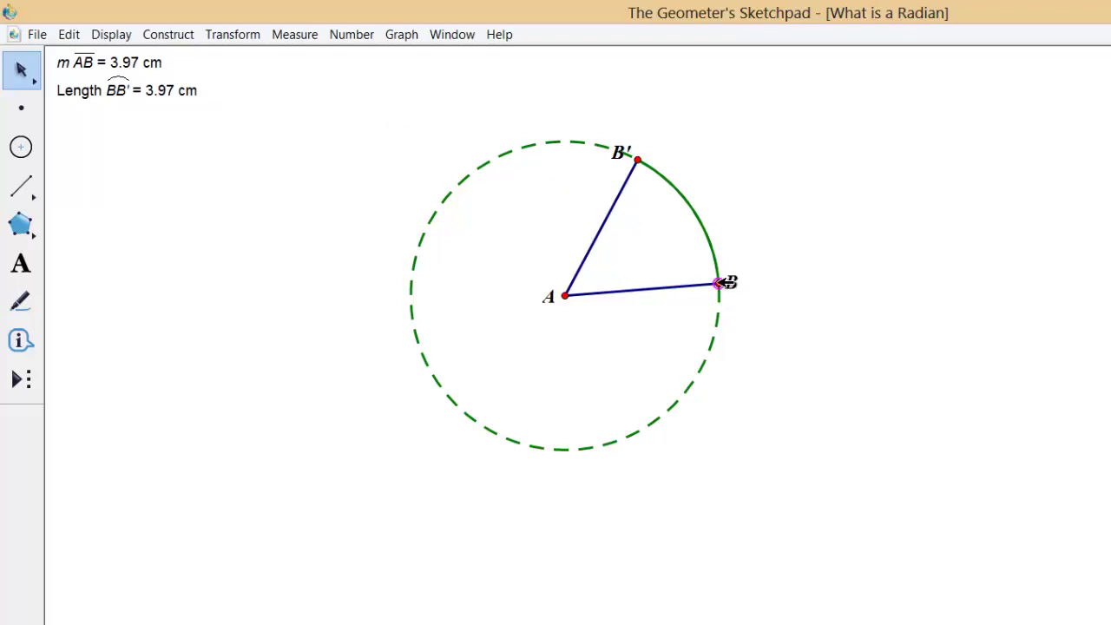
Step: Drag B and then centre A to enlarge the circle until AB and arc BB' read 4.05 cm
{"action": "left_click_drag", "start_coordinate": [723, 283], "coordinate": [741, 303]}
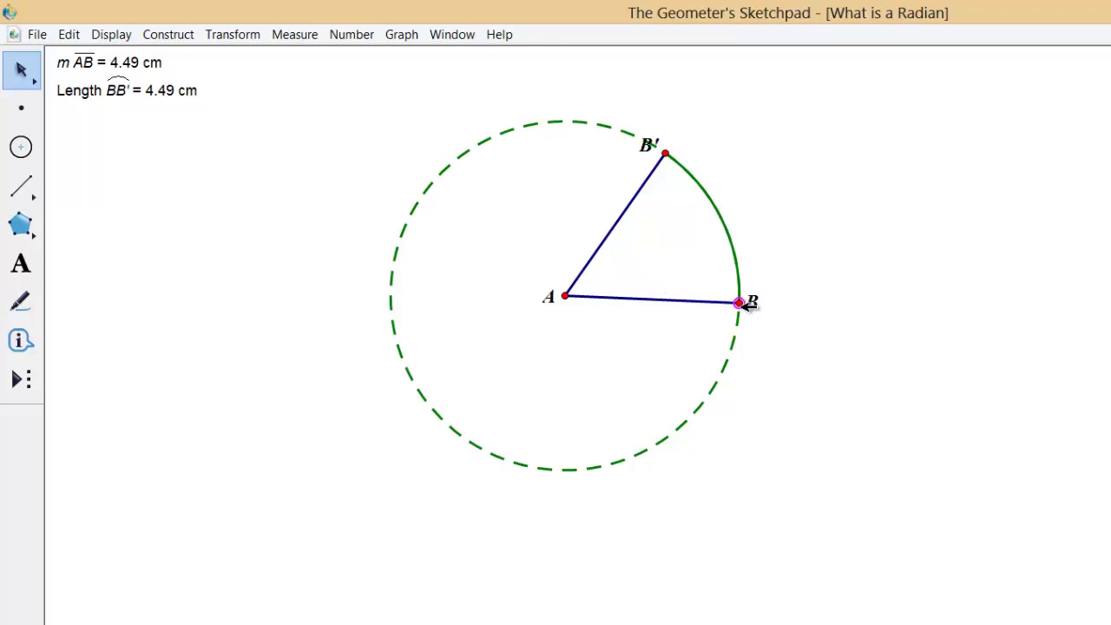
{"action": "left_click_drag", "start_coordinate": [749, 301], "coordinate": [701, 296]}
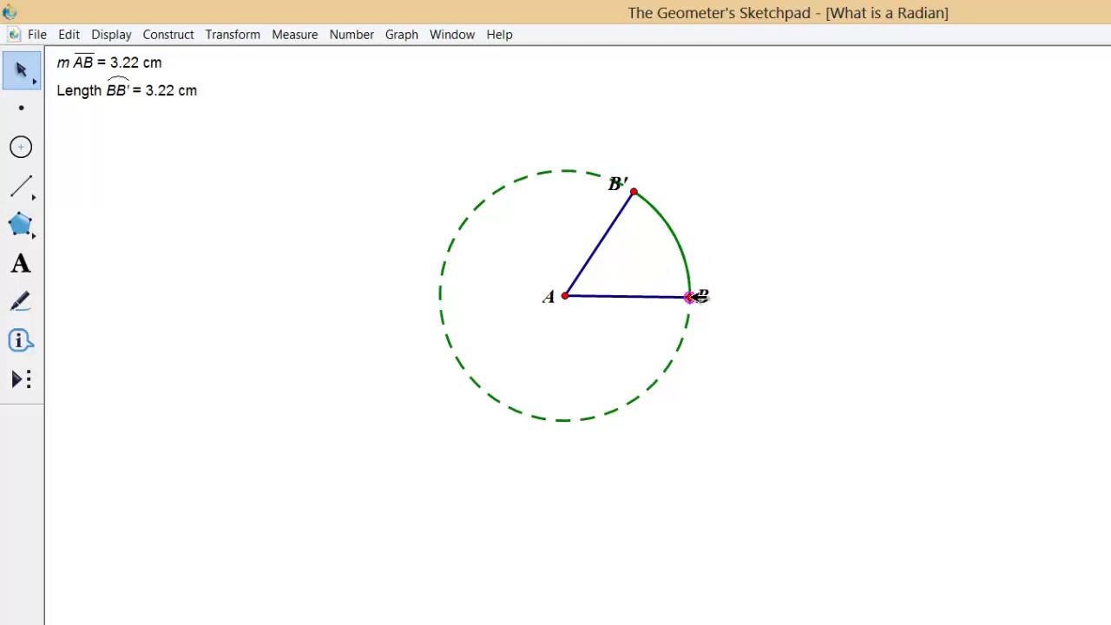
{"action": "mouse_move", "coordinate": [699, 297]}
{"action": "left_mouse_down"}
{"action": "mouse_move", "coordinate": [758, 301]}
{"action": "mouse_move", "coordinate": [690, 295]}
{"action": "left_mouse_up"}
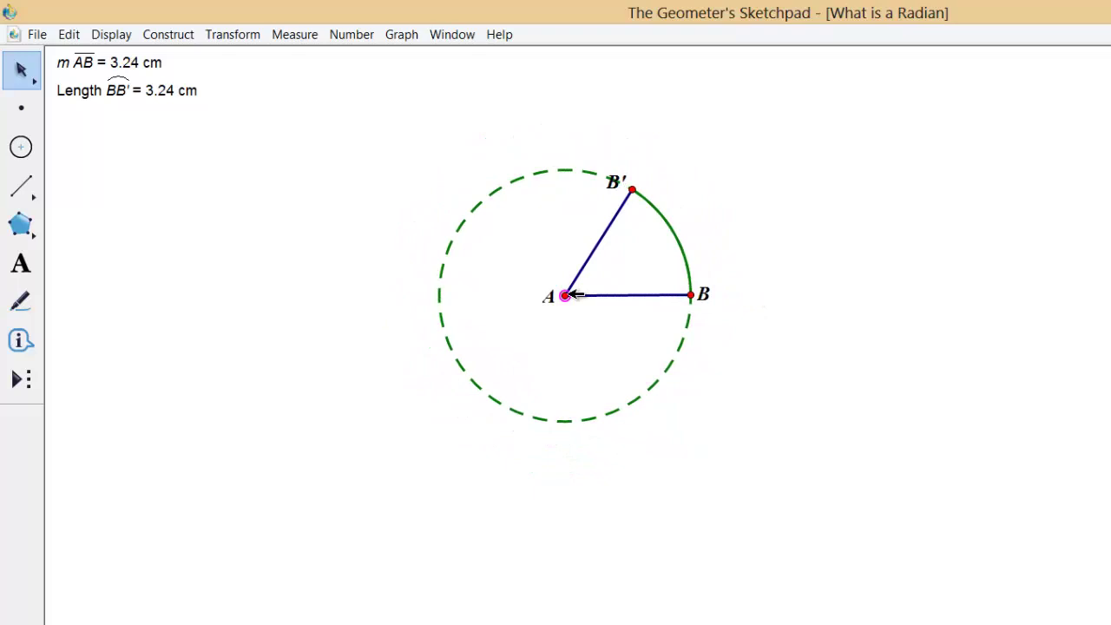
{"action": "left_click_drag", "start_coordinate": [575, 295], "coordinate": [534, 287]}
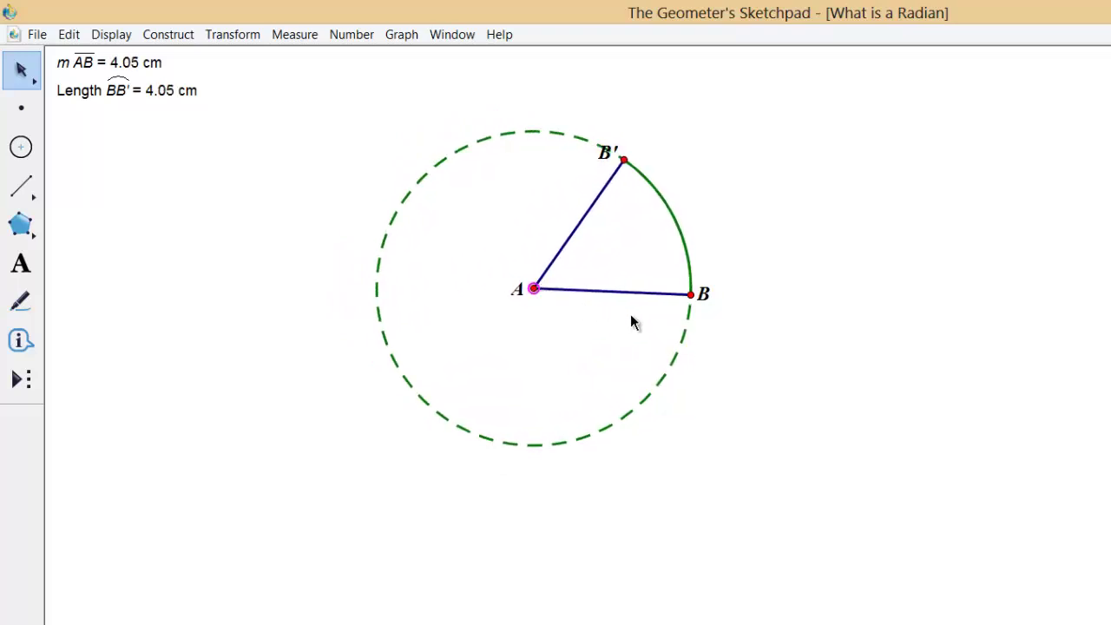
Step: Rotate radius AB' a further 1 radian about centre A toward the circle's top
{"action": "left_click", "coordinate": [741, 283]}
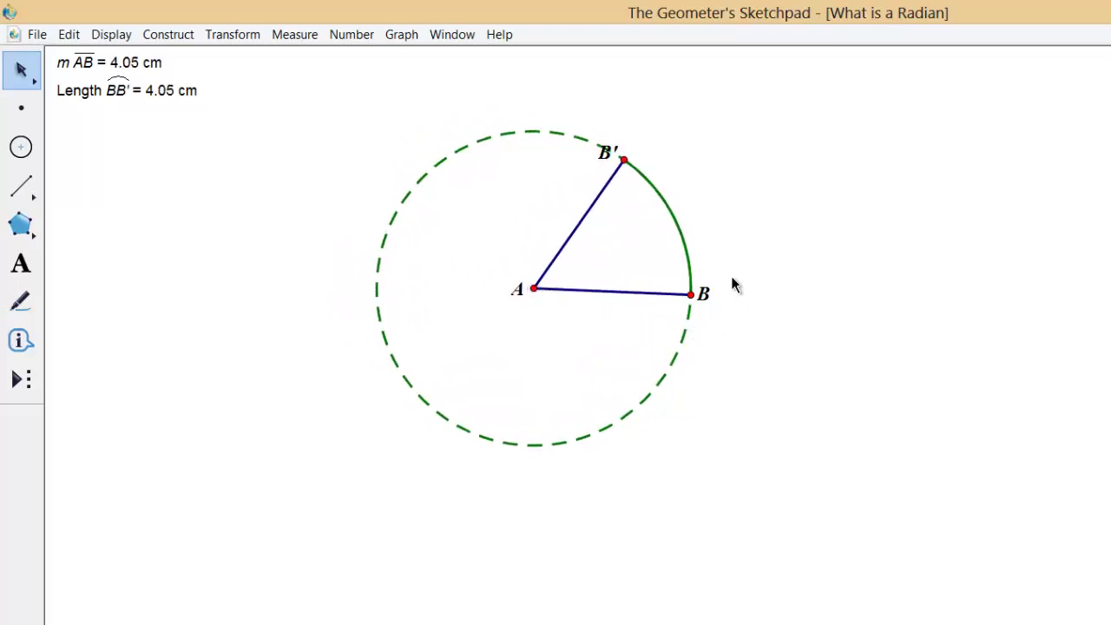
{"action": "left_click", "coordinate": [624, 158]}
{"action": "left_click", "coordinate": [603, 190]}
{"action": "left_click", "coordinate": [533, 289]}
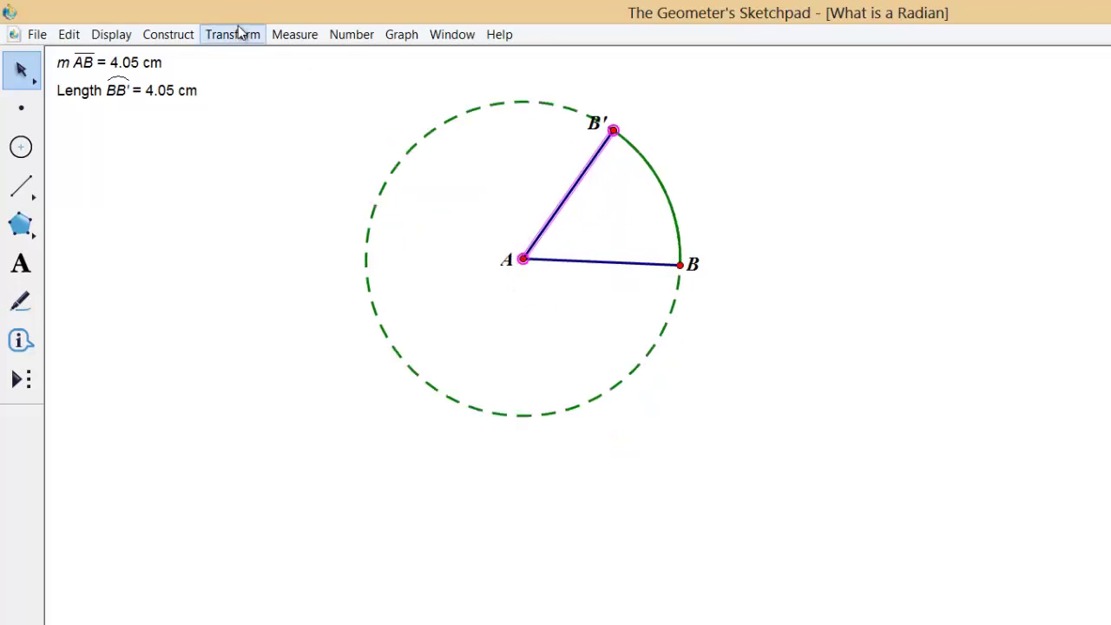
{"action": "left_click", "coordinate": [232, 34]}
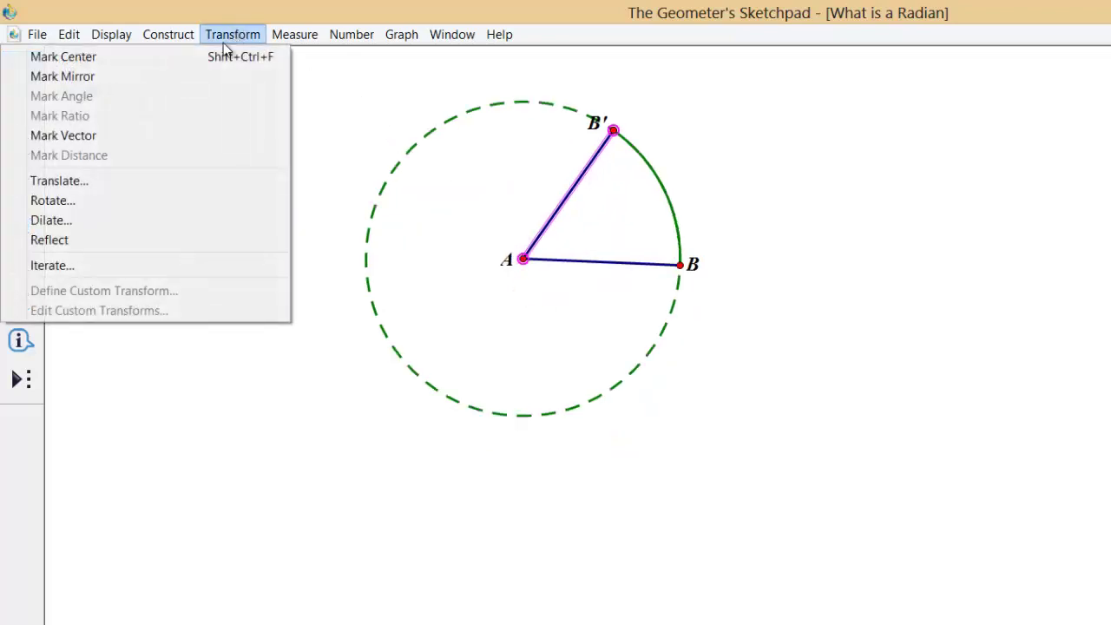
{"action": "left_click", "coordinate": [162, 200]}
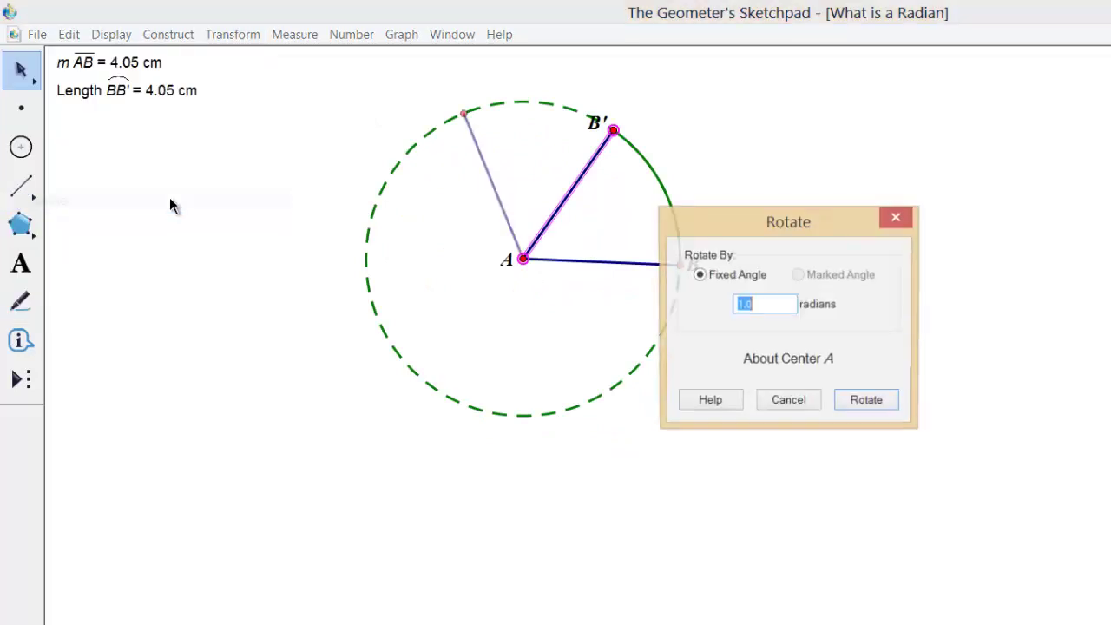
{"action": "left_click", "coordinate": [880, 406]}
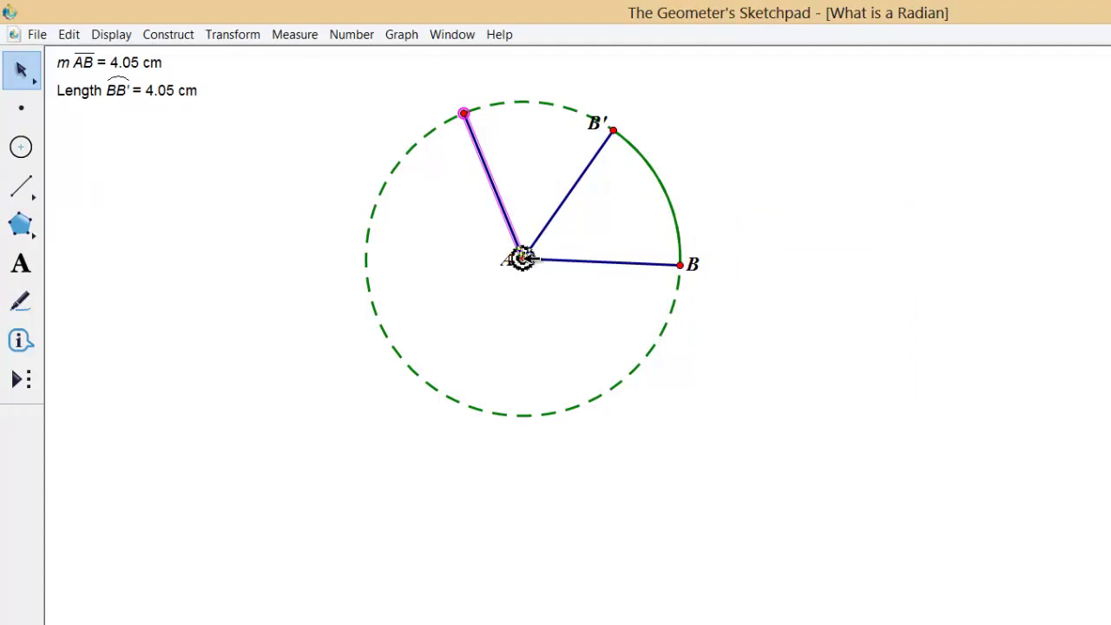
Step: Rotate the new radius another 1 radian about A to the circle's left
{"action": "left_click", "coordinate": [242, 39]}
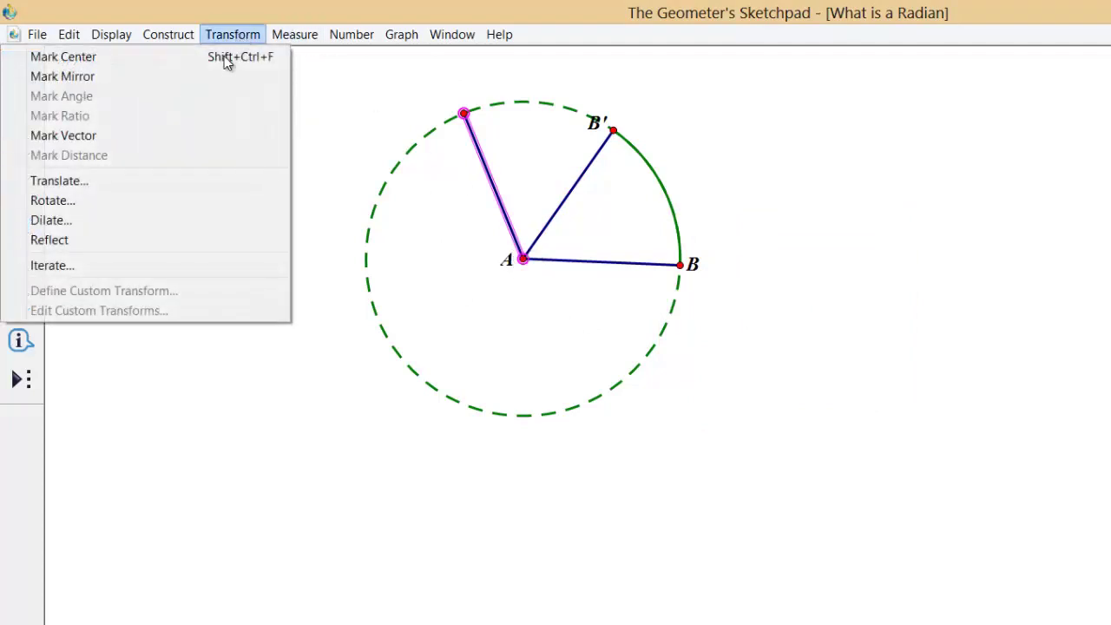
{"action": "left_click", "coordinate": [189, 202]}
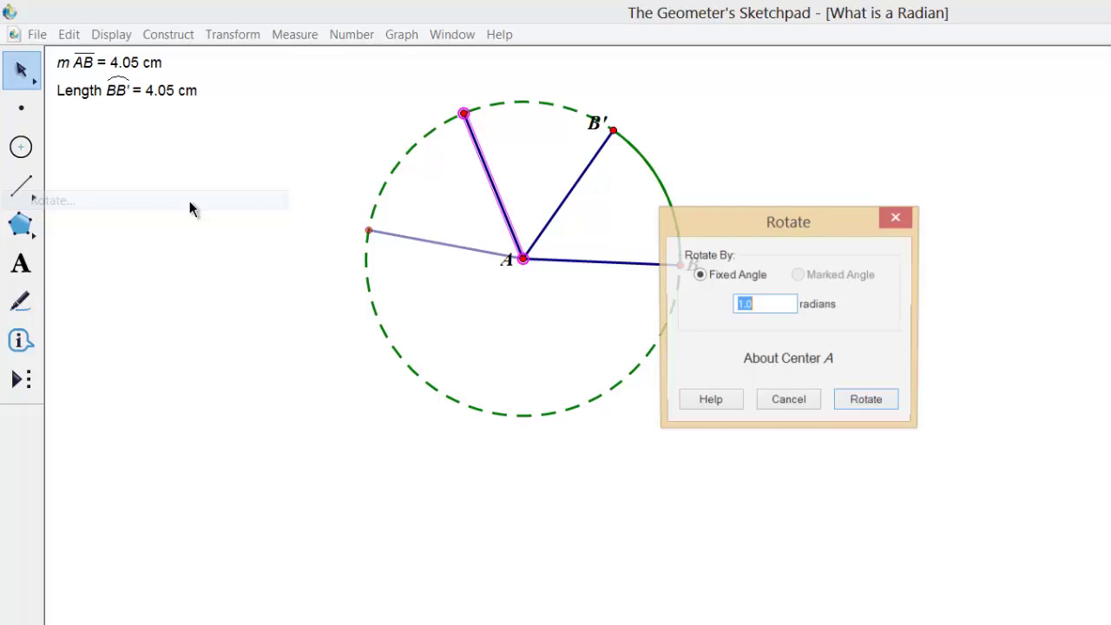
{"action": "left_click", "coordinate": [863, 403]}
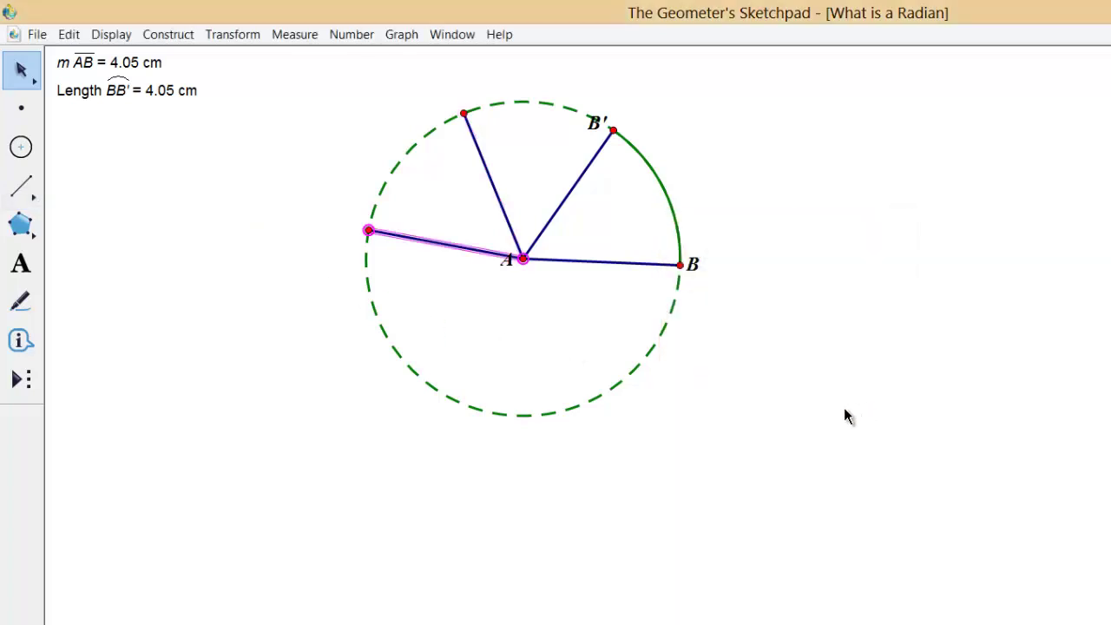
Step: Rotate the left radius 1 radian about A to the circle's lower left
{"action": "left_click", "coordinate": [246, 36]}
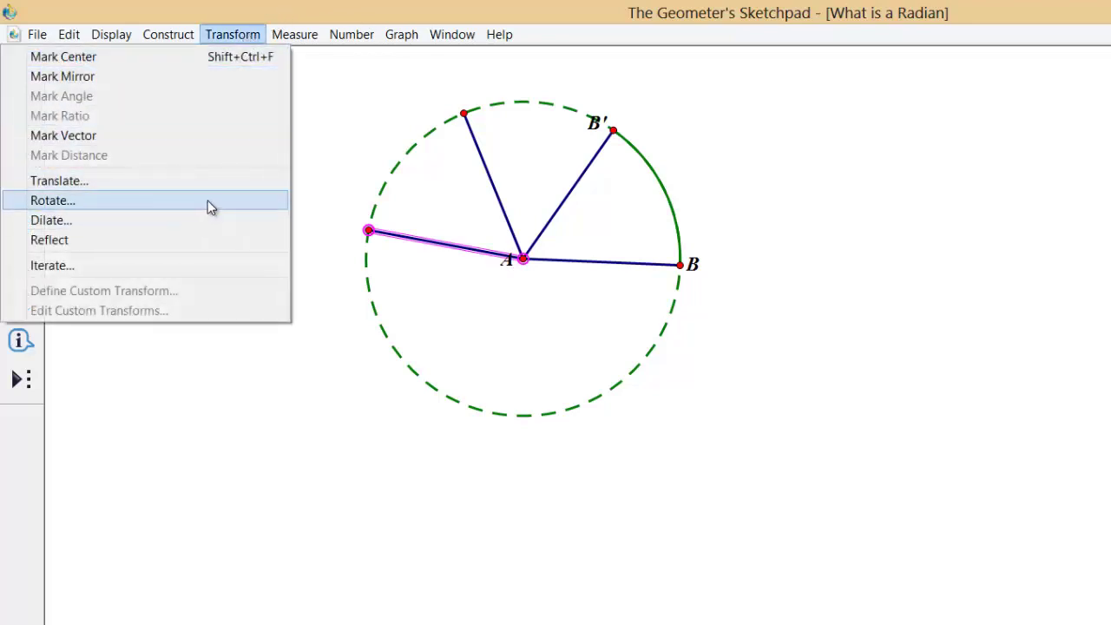
{"action": "left_click", "coordinate": [208, 200]}
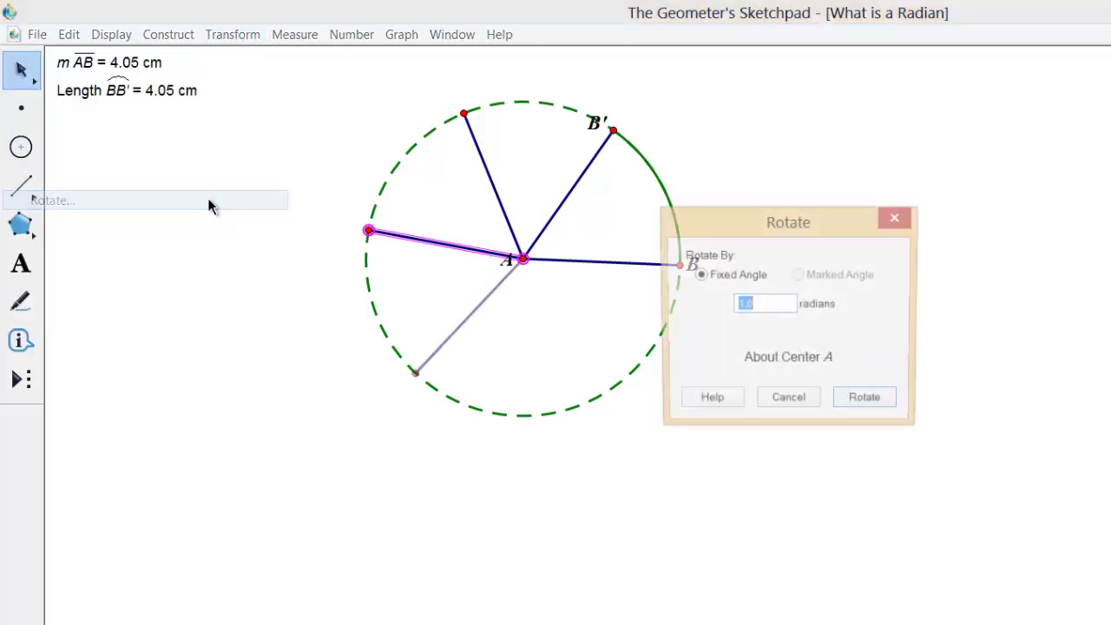
{"action": "left_click", "coordinate": [886, 402]}
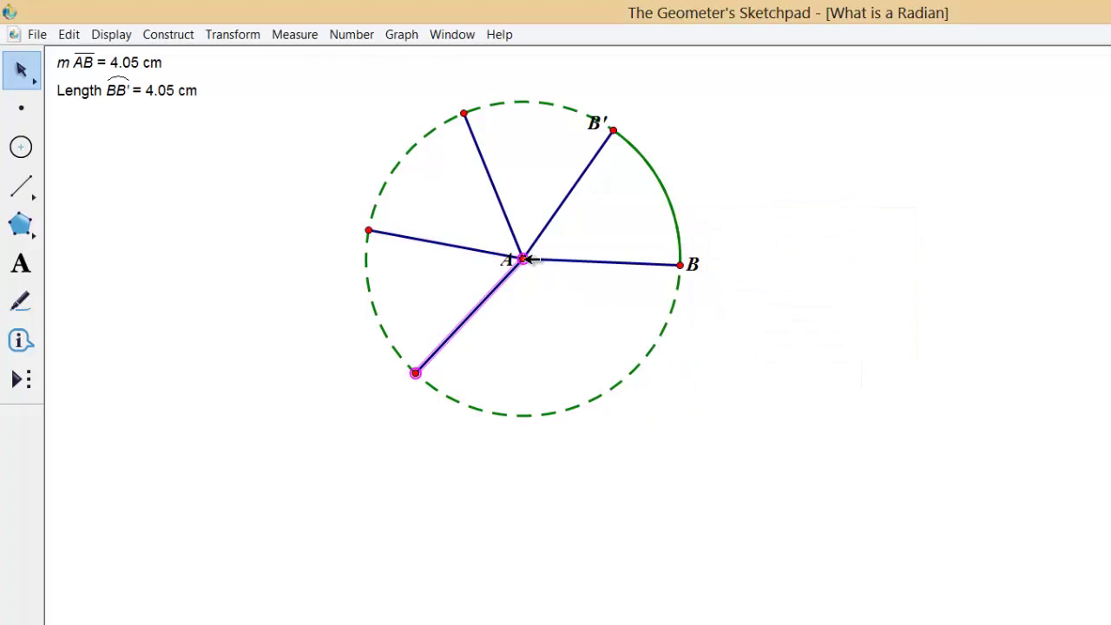
Step: Rotate the lower-left radius 1 radian about centre A to the circle's bottom
{"action": "left_click_drag", "start_coordinate": [523, 258], "coordinate": [522, 249]}
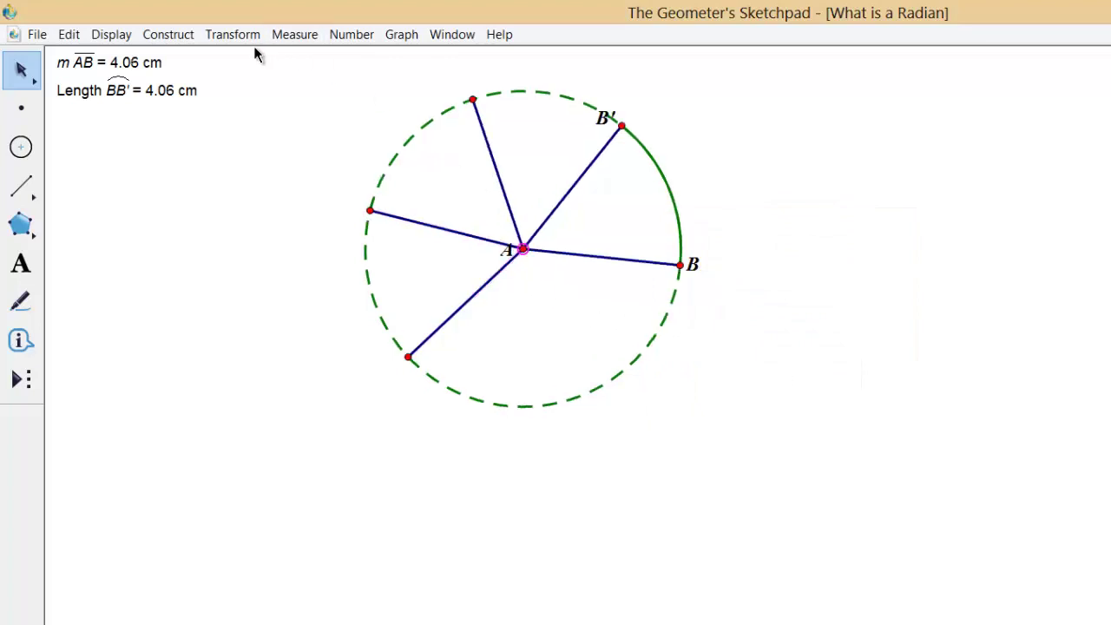
{"action": "left_click", "coordinate": [408, 356]}
{"action": "left_click", "coordinate": [483, 292]}
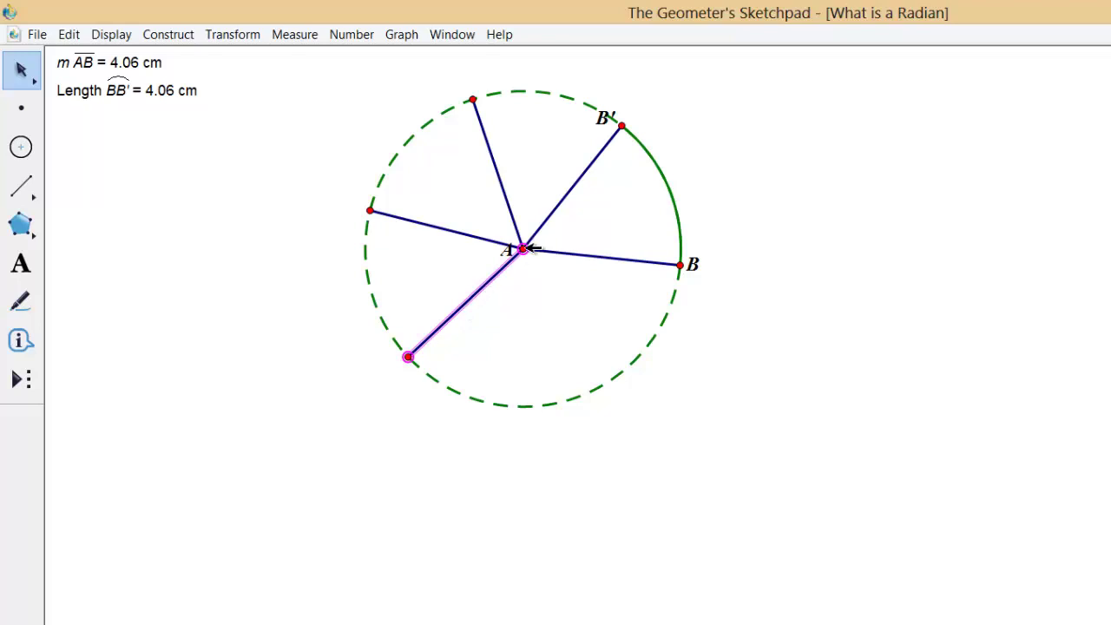
{"action": "left_click", "coordinate": [233, 34]}
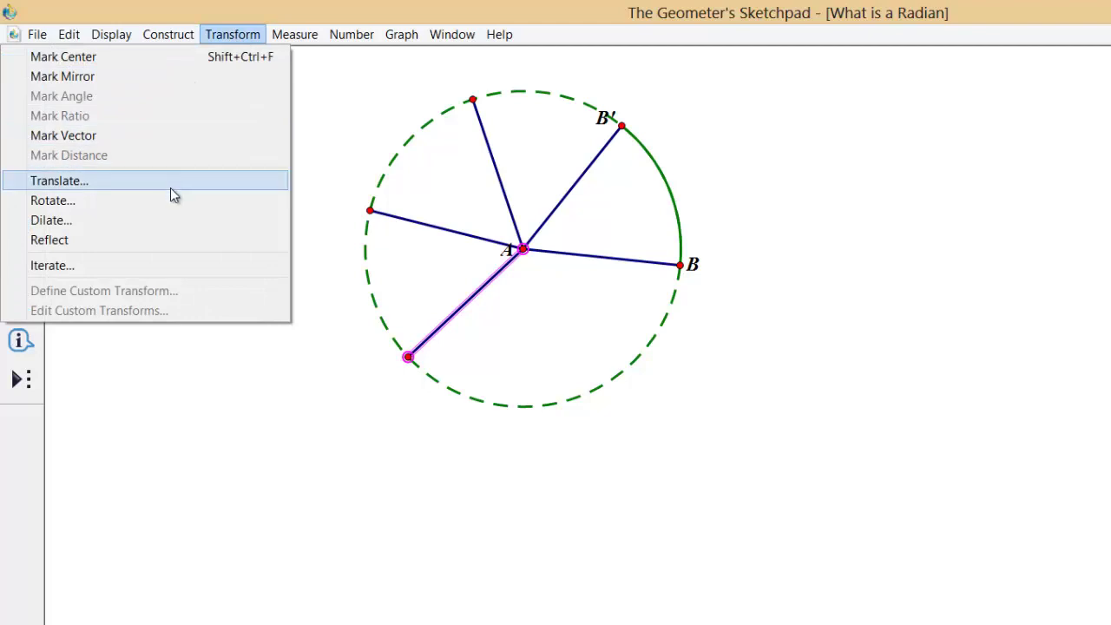
{"action": "left_click", "coordinate": [169, 199]}
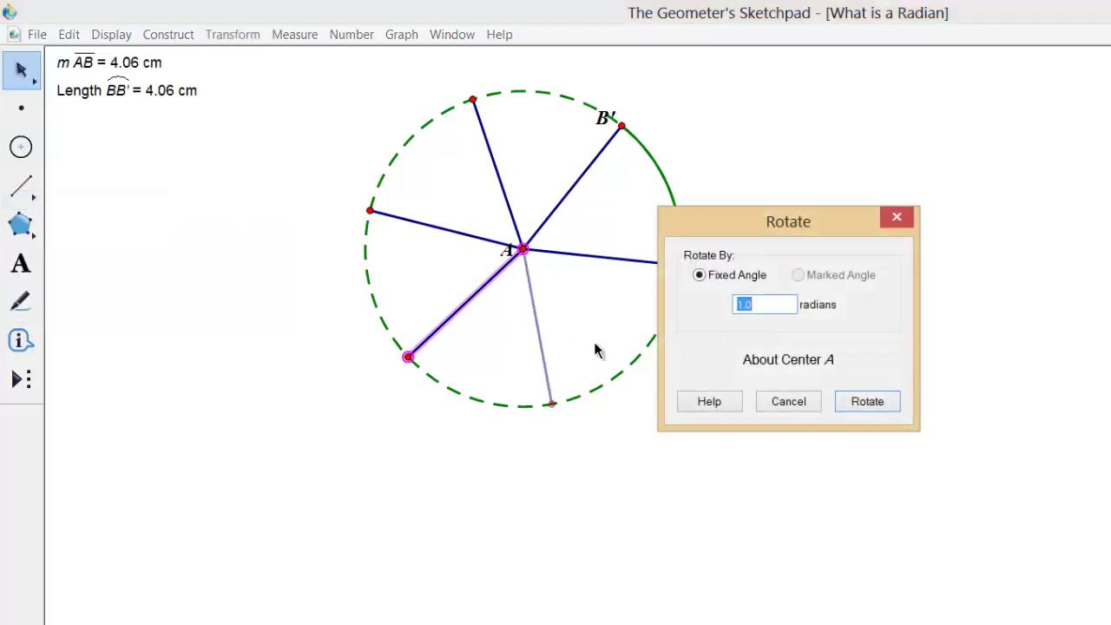
{"action": "left_click", "coordinate": [870, 401]}
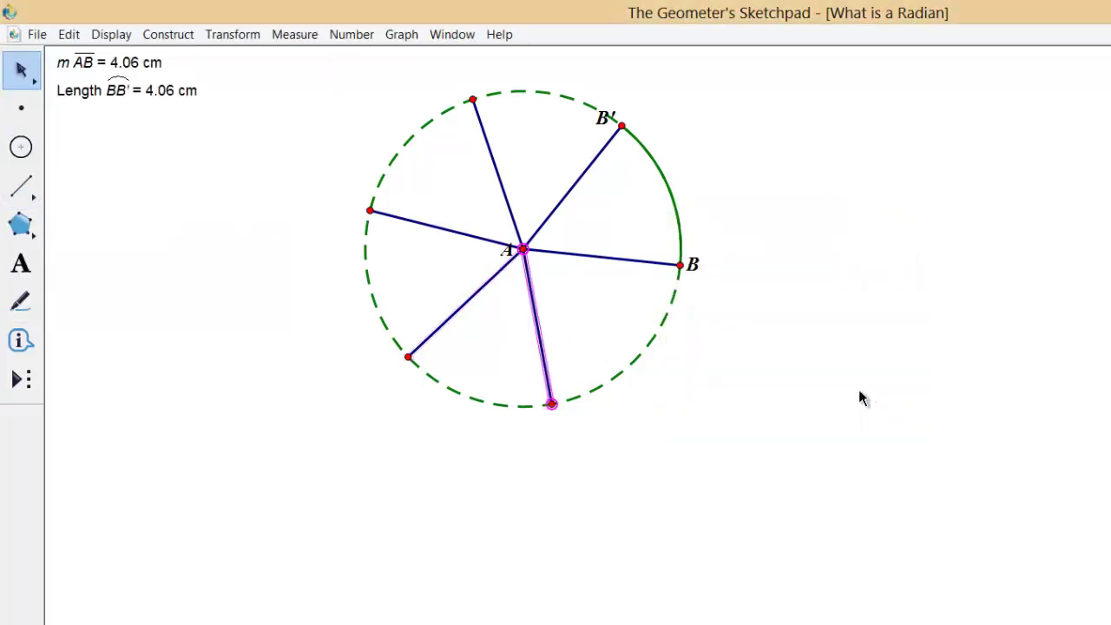
Step: Rotate the bottom radius 1 radian to the lower right, just short of B
{"action": "left_click", "coordinate": [256, 36]}
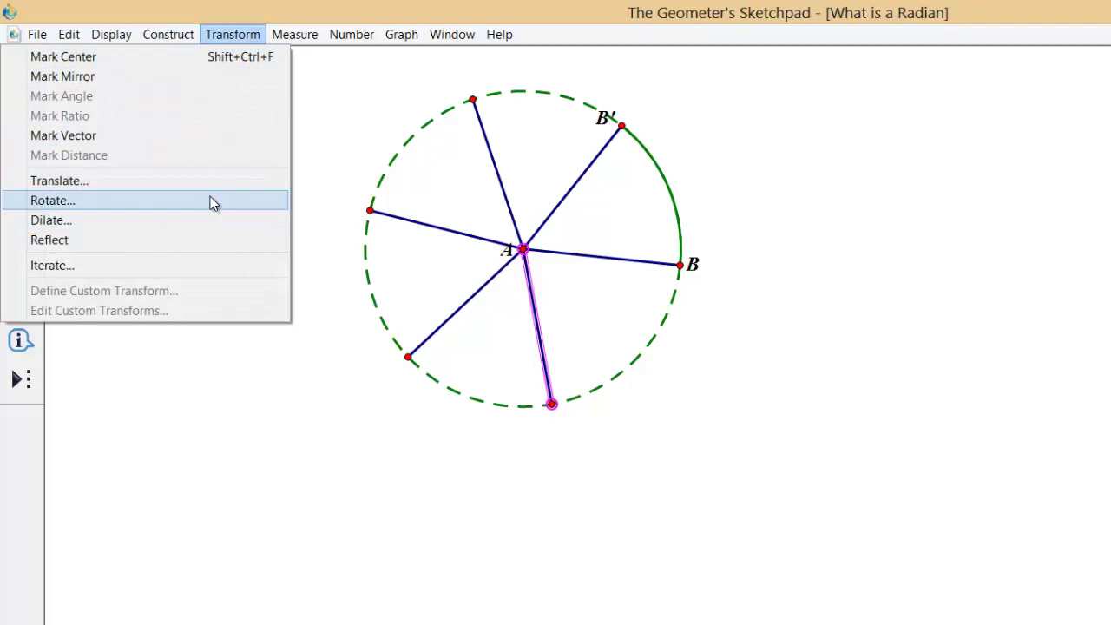
{"action": "left_click", "coordinate": [217, 199]}
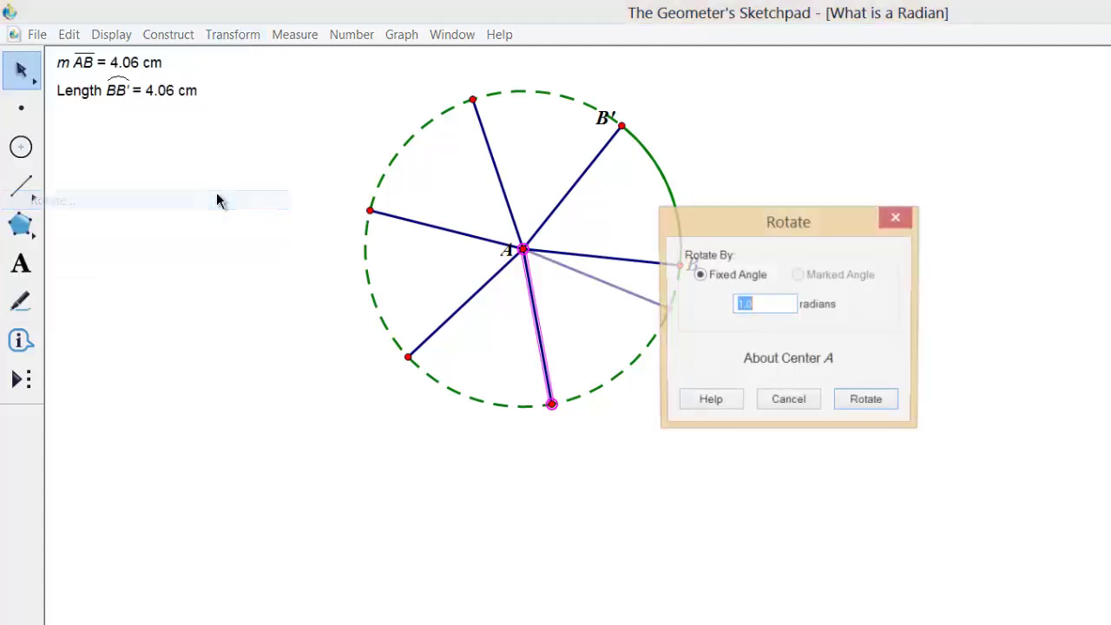
{"action": "left_click", "coordinate": [868, 402]}
{"action": "left_click", "coordinate": [743, 373]}
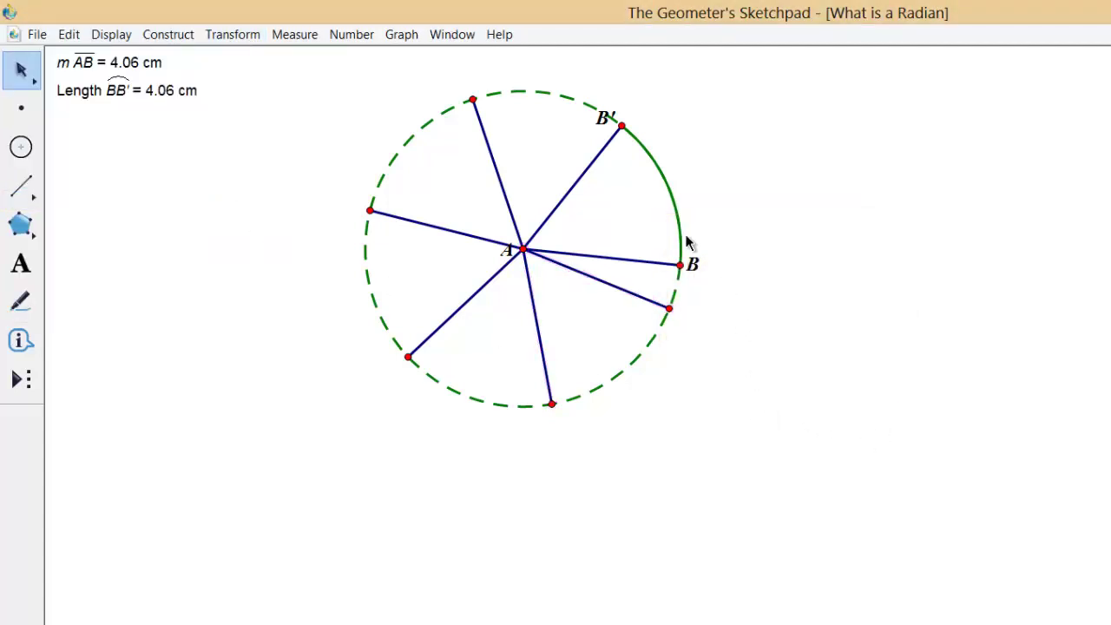